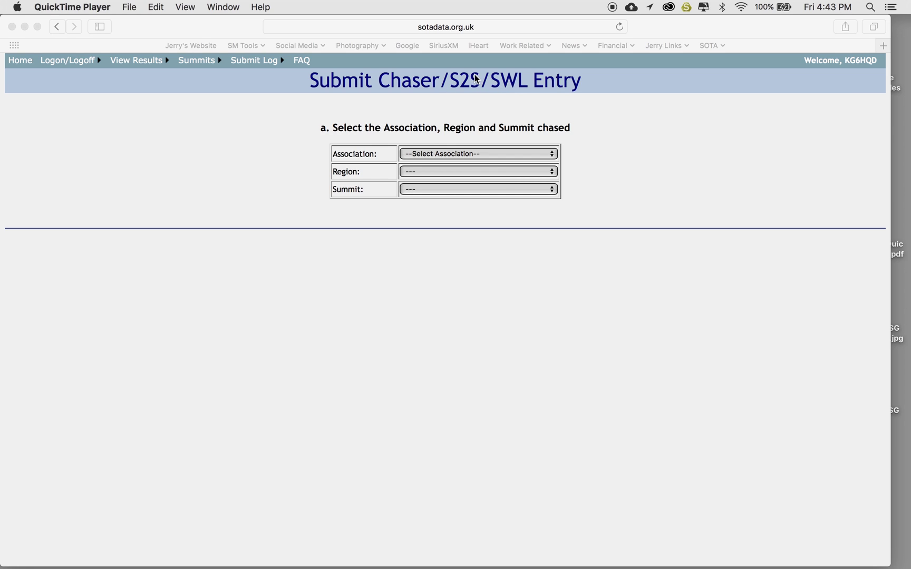
Step: Log on to SOTA Database with the saved account login and continue to the home page
left_click(173, 113)
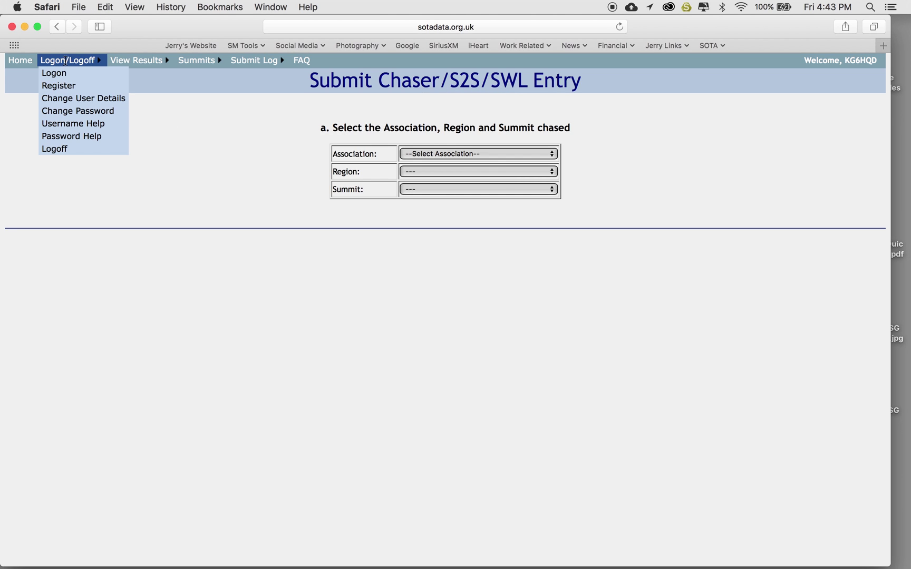
left_click(58, 73)
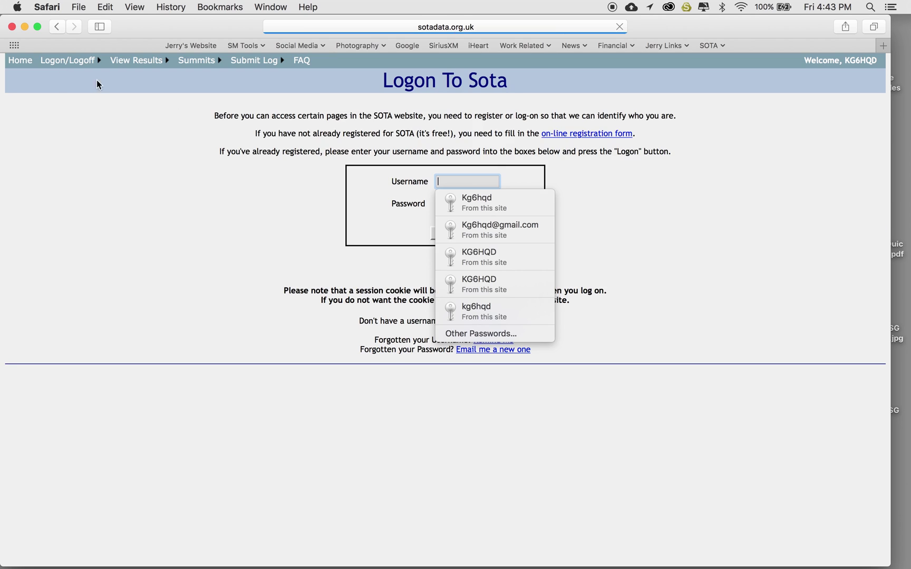
left_click(458, 200)
left_click(448, 235)
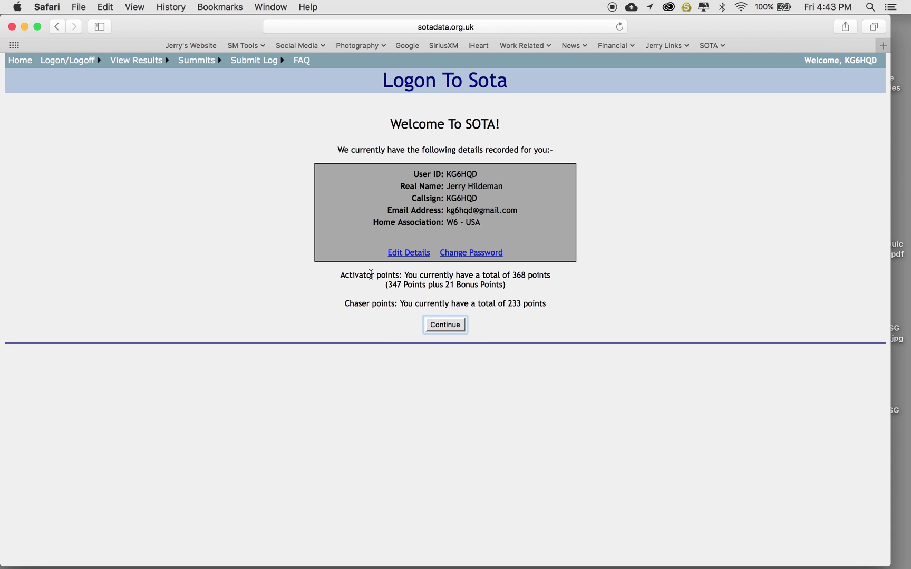
left_click(442, 326)
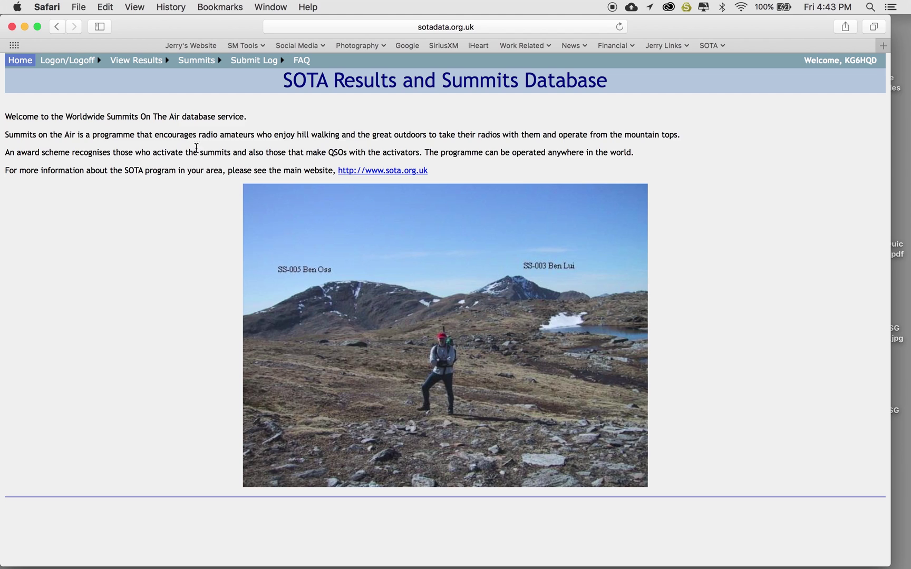
Step: Show the Submit Log dropdown in the navigation bar
mouse_move(257, 62)
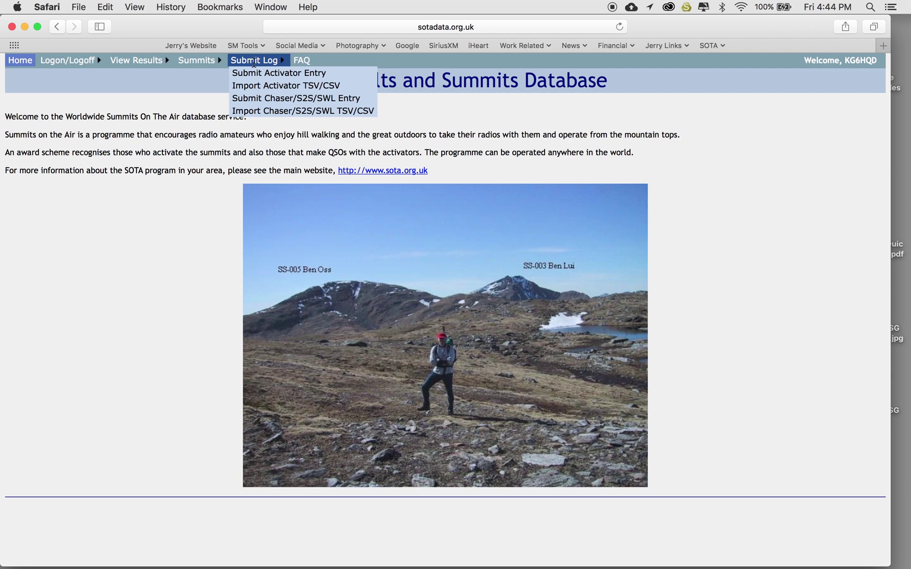
Step: Start a Chaser/S2S/SWL entry and choose association W6 - USA
left_click(268, 99)
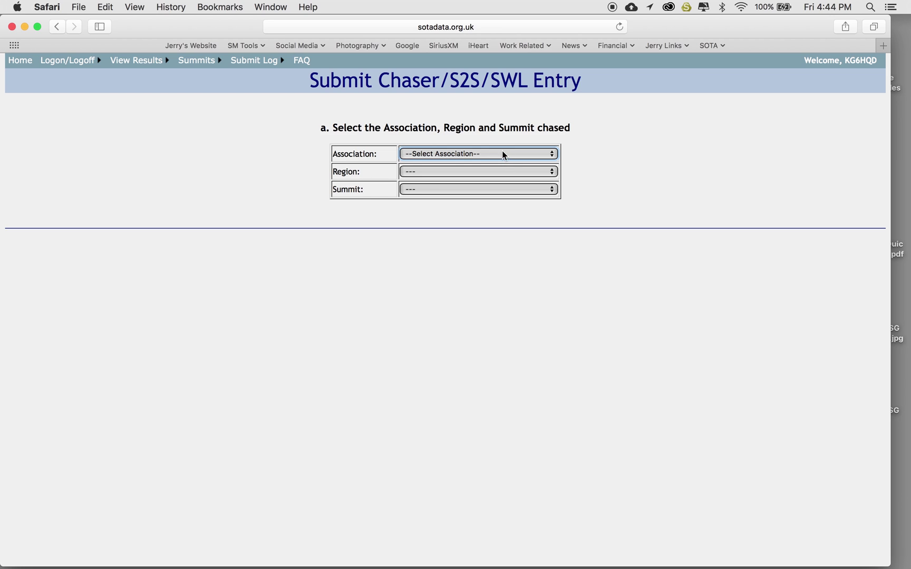
left_click(501, 150)
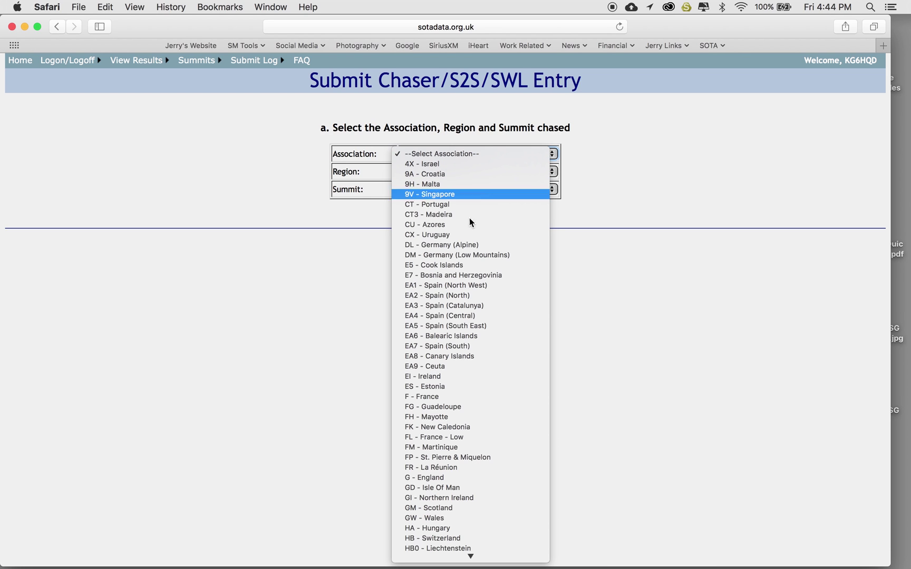
scroll(481, 306, "down", 10)
scroll(481, 305, "down", 5)
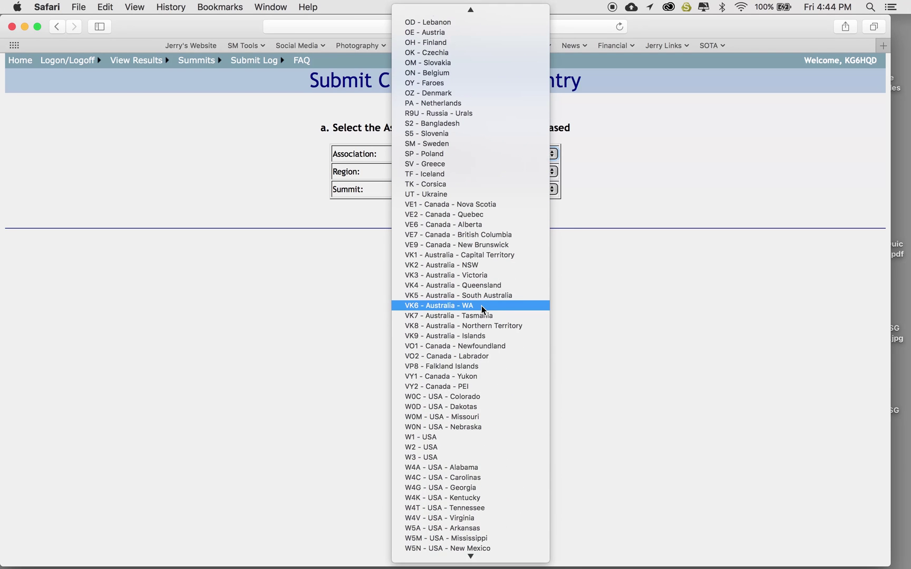
scroll(463, 399, "down", 3)
scroll(462, 399, "down", 3)
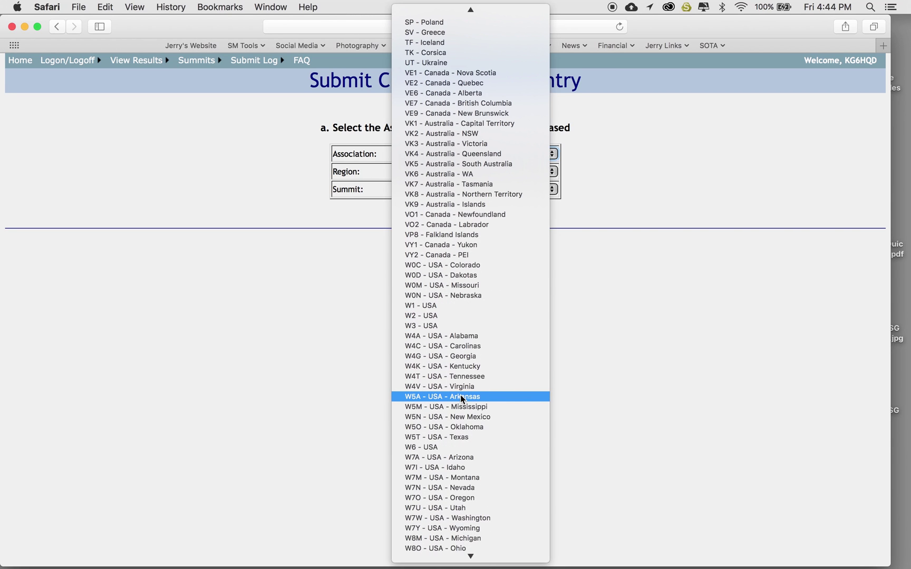
left_click(429, 447)
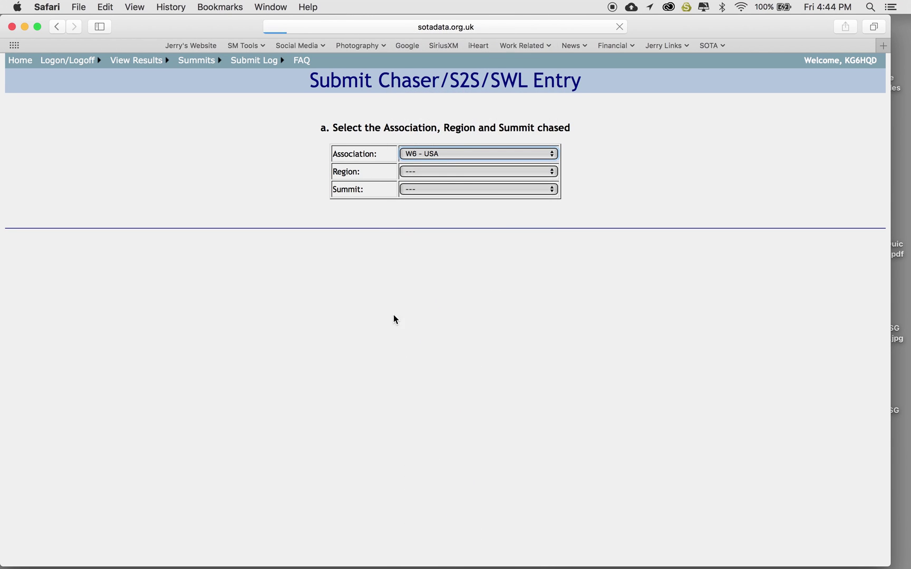
Step: Set the region to CT (Transverse Ranges) and the summit to W6/CT-246 (Mount Lewis)
left_click(416, 171)
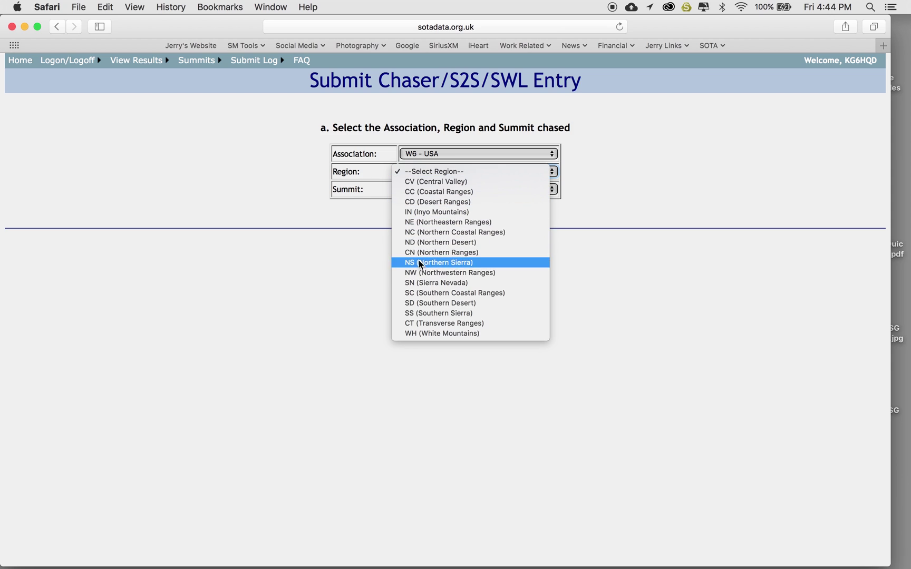
left_click(415, 323)
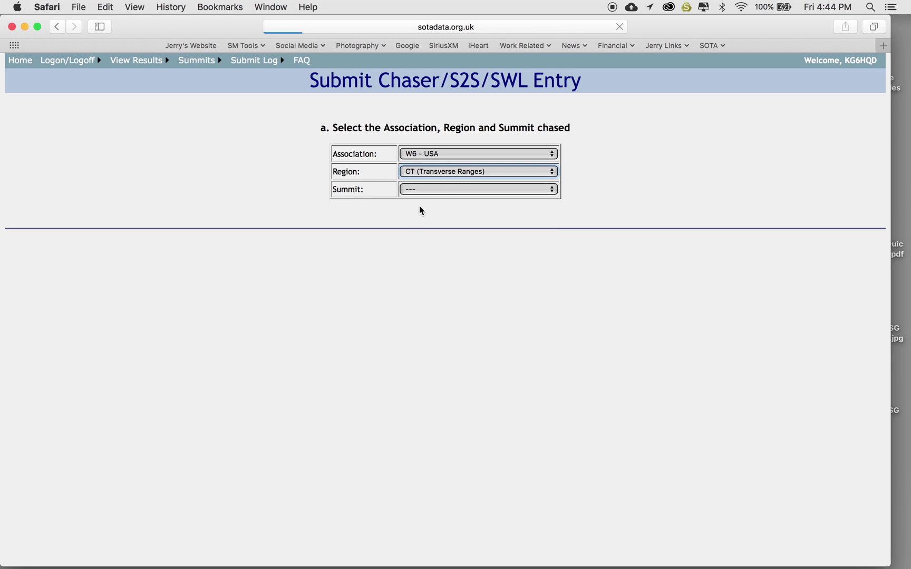
left_click(423, 191)
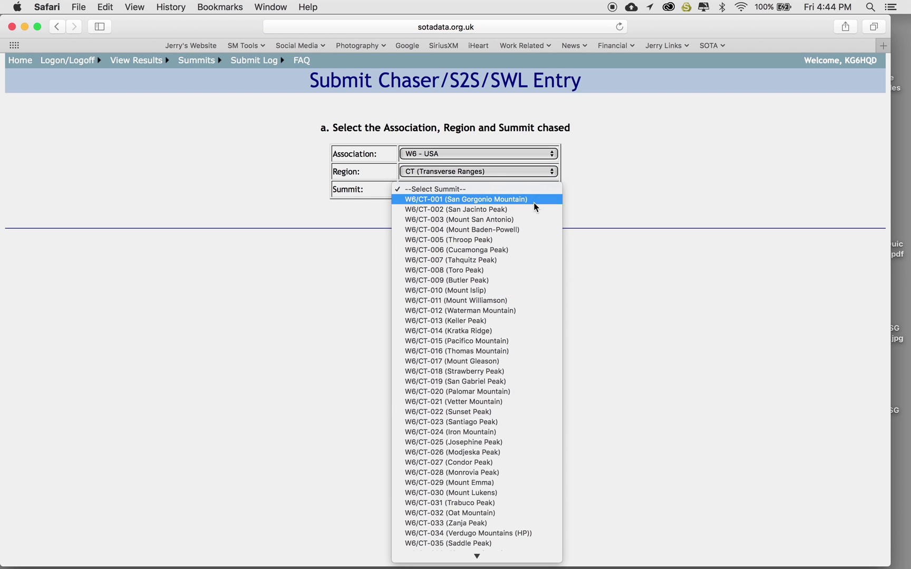
scroll(534, 202, "down", 20)
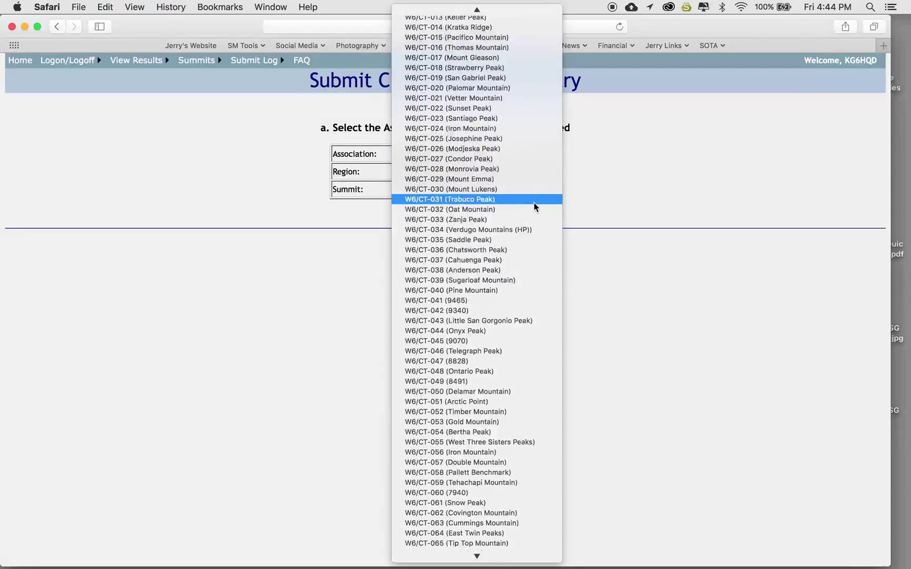
scroll(534, 202, "down", 20)
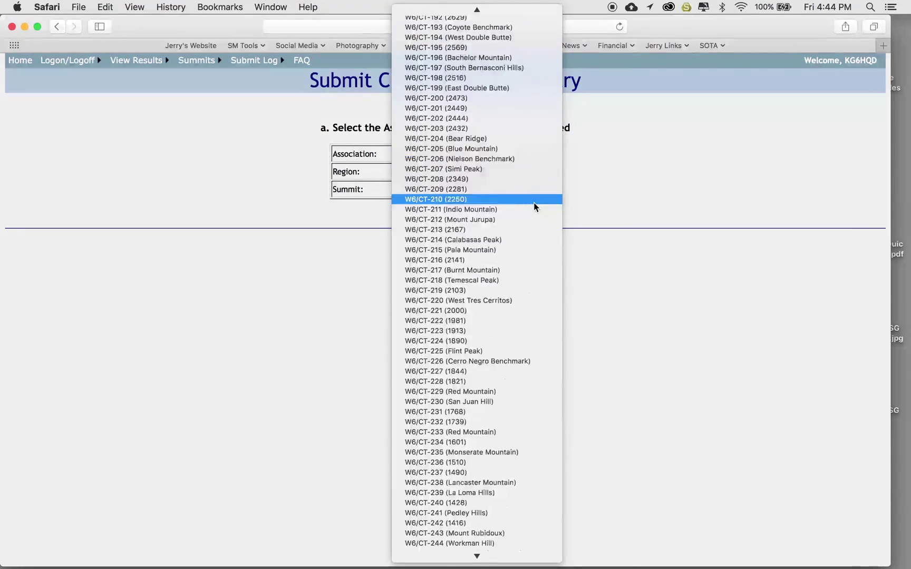
left_click(479, 301)
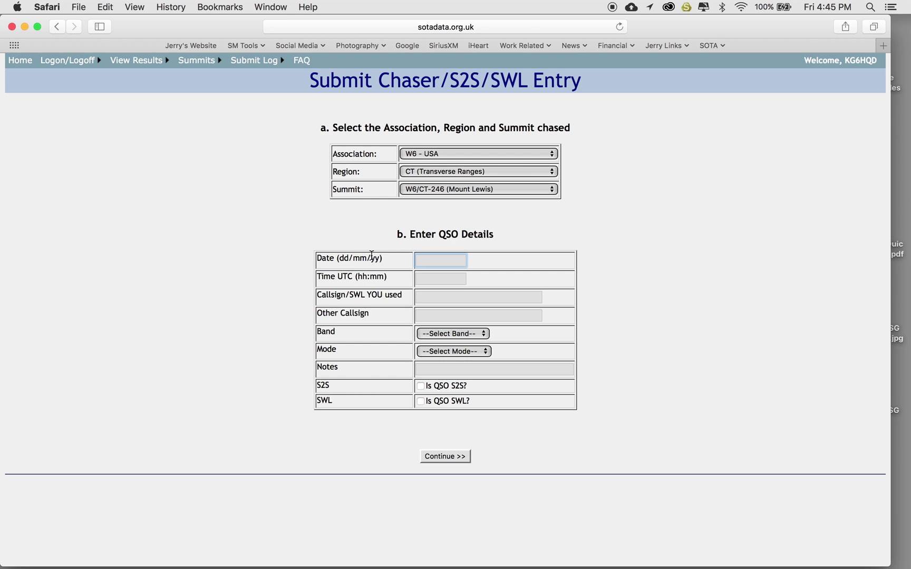
Step: Enter 27/10/17 as the QSO date
type("27/")
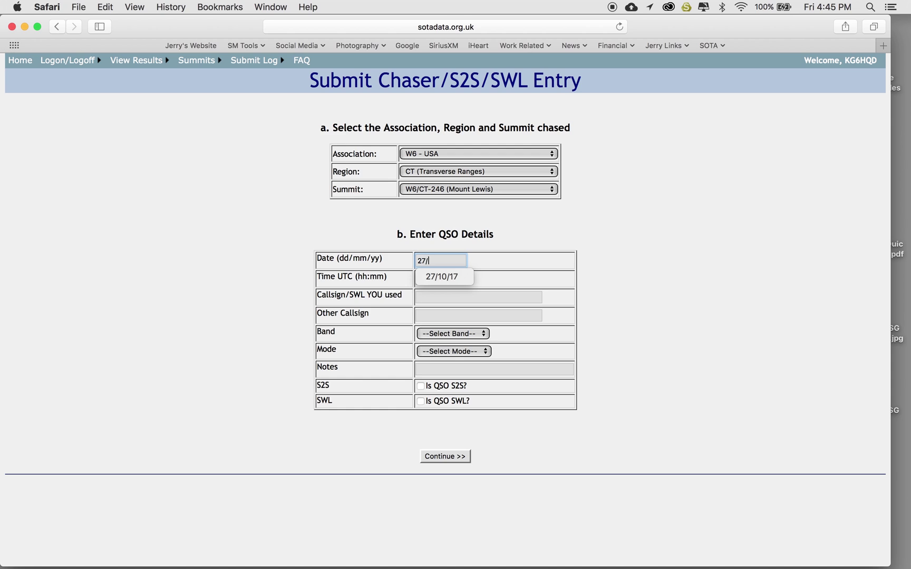
type("10/17")
key("Down")
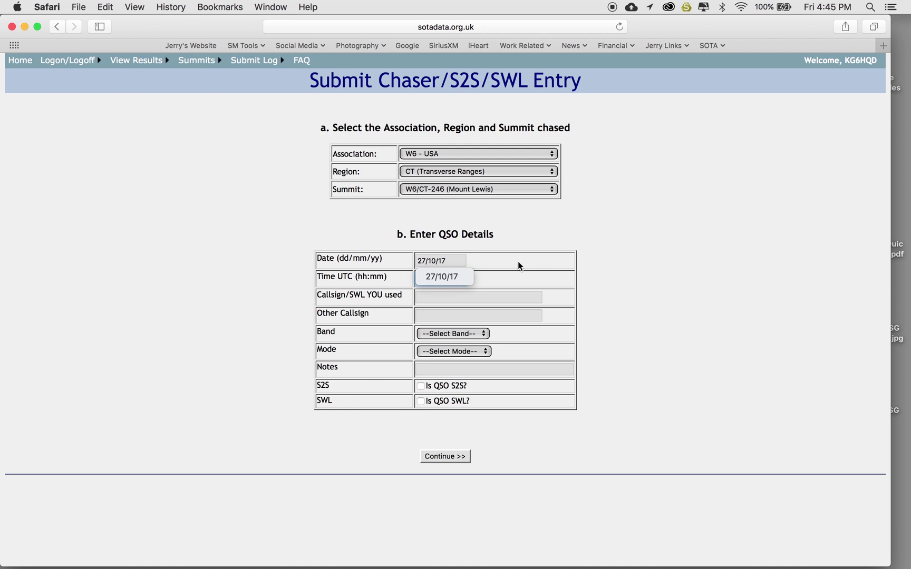
left_click(452, 295)
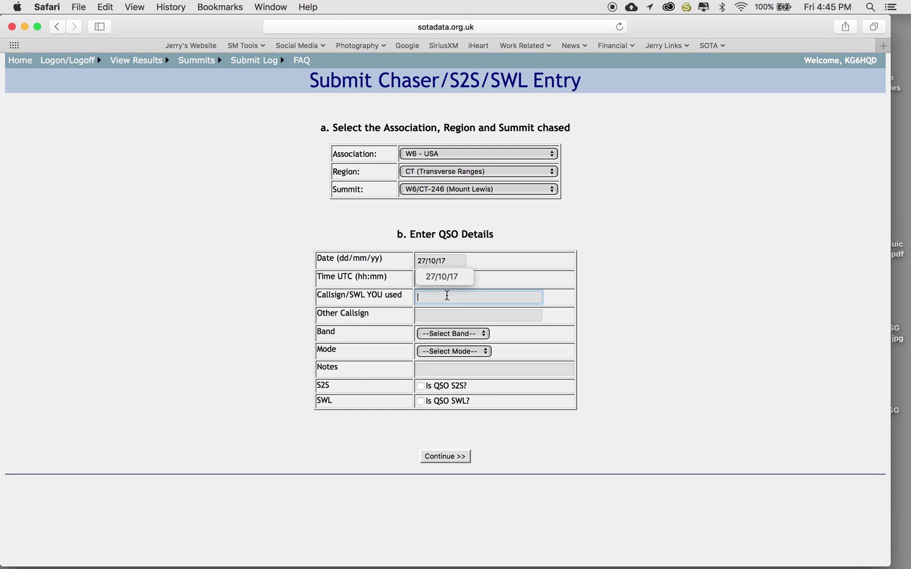
left_click(420, 279)
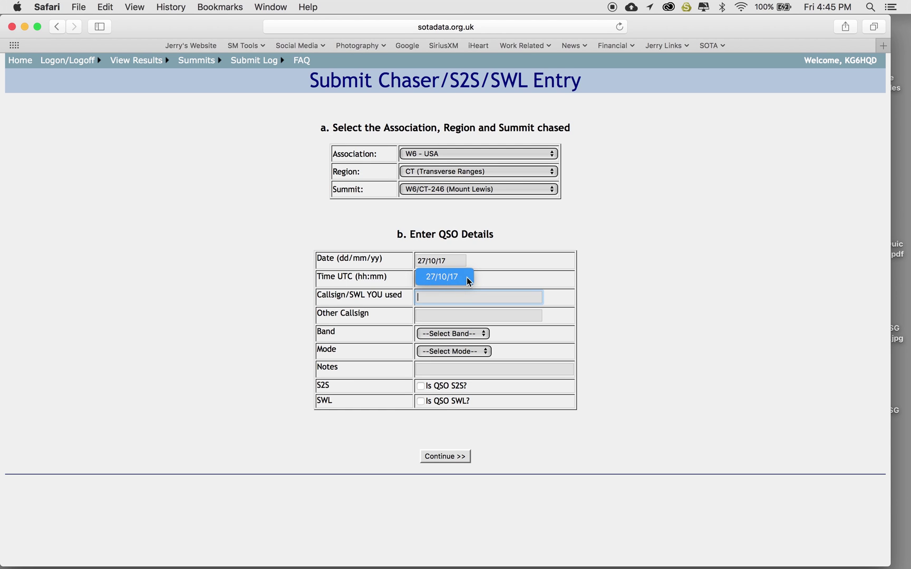
left_click(457, 260)
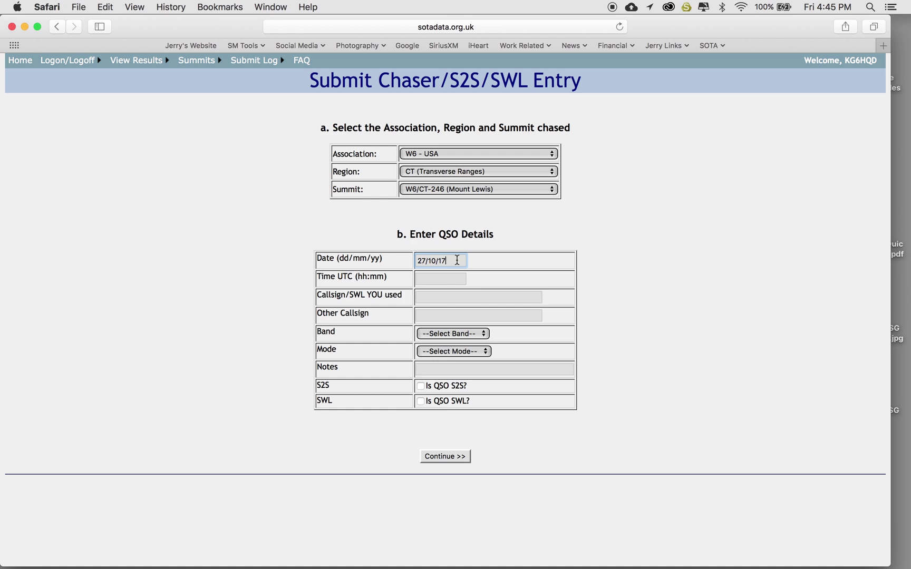
Step: Enter 1835 as the UTC time and fill in your own callsign
left_click(433, 277)
type("1835")
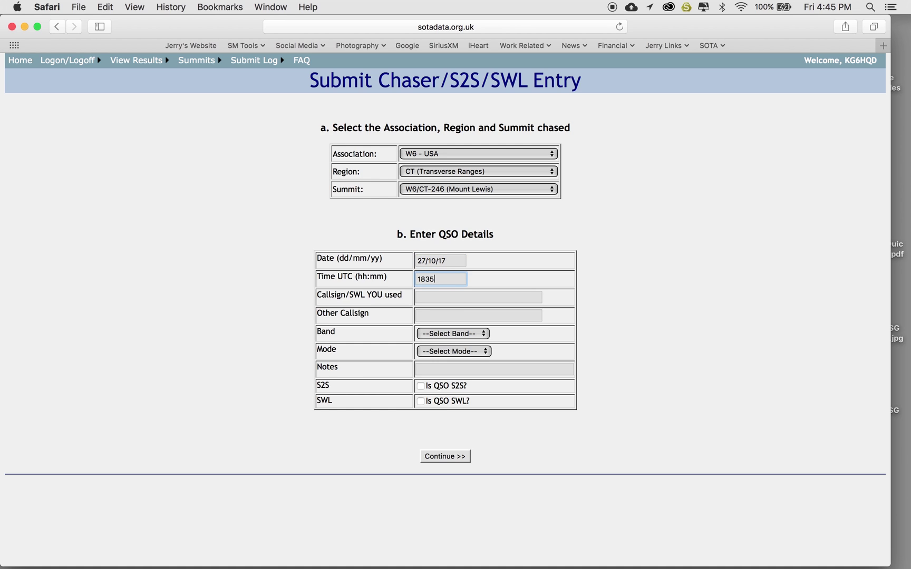
key("Tab")
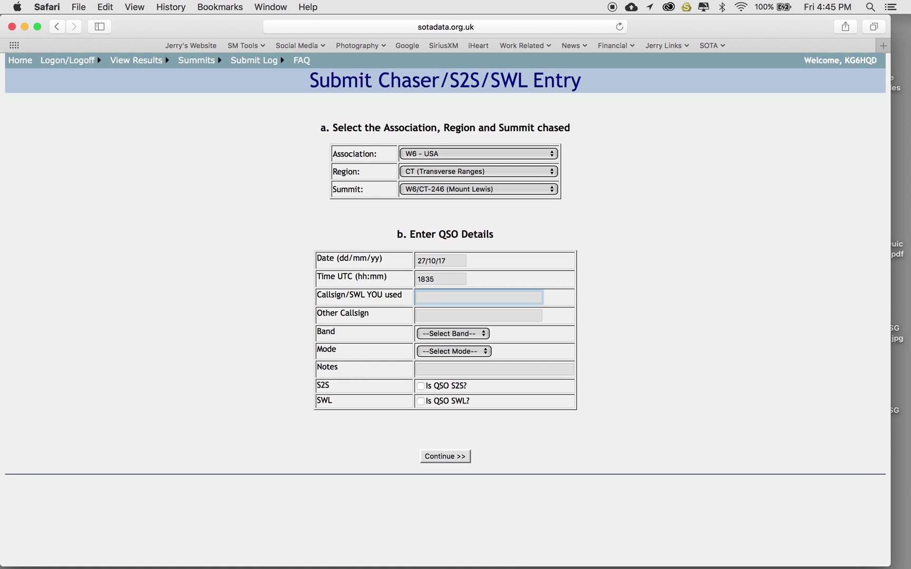
type("KG6HQD")
key("Tab")
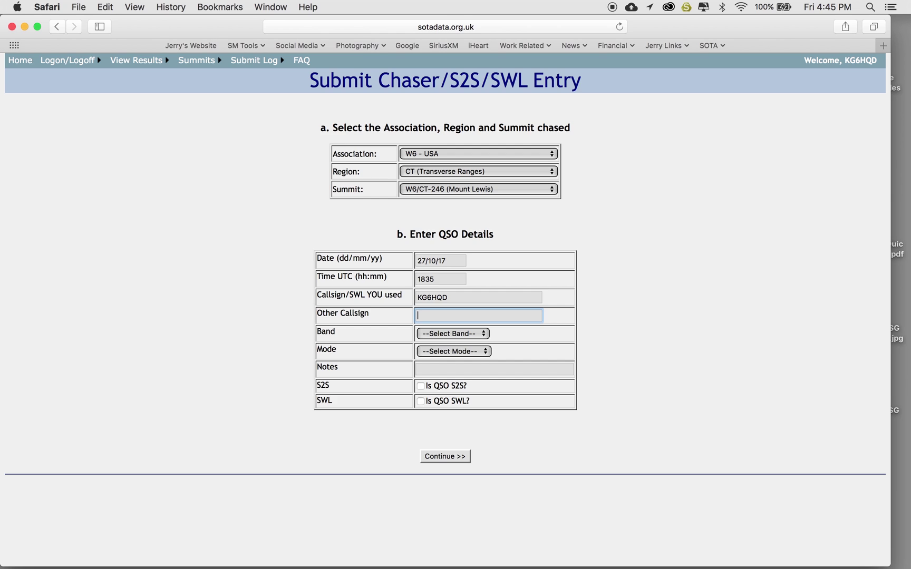
Step: Enter the other station's callsign, with band 144MHz and mode FM
type("WA9STI")
left_click(466, 333)
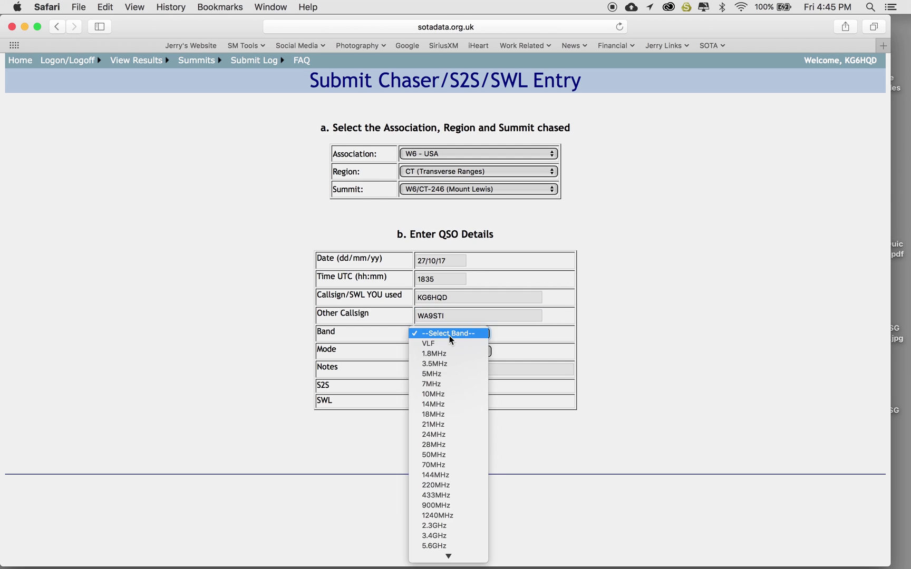
scroll(442, 508, "down", 2)
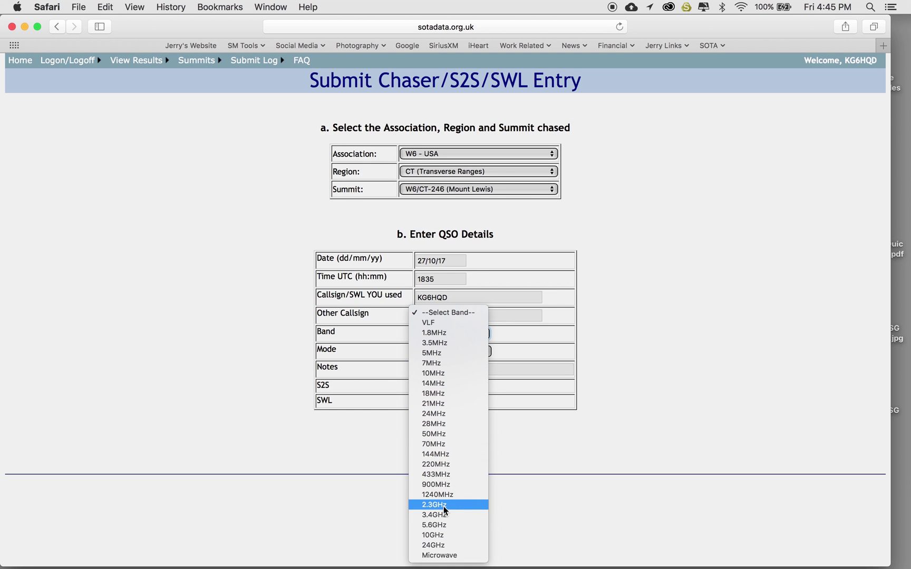
left_click(436, 456)
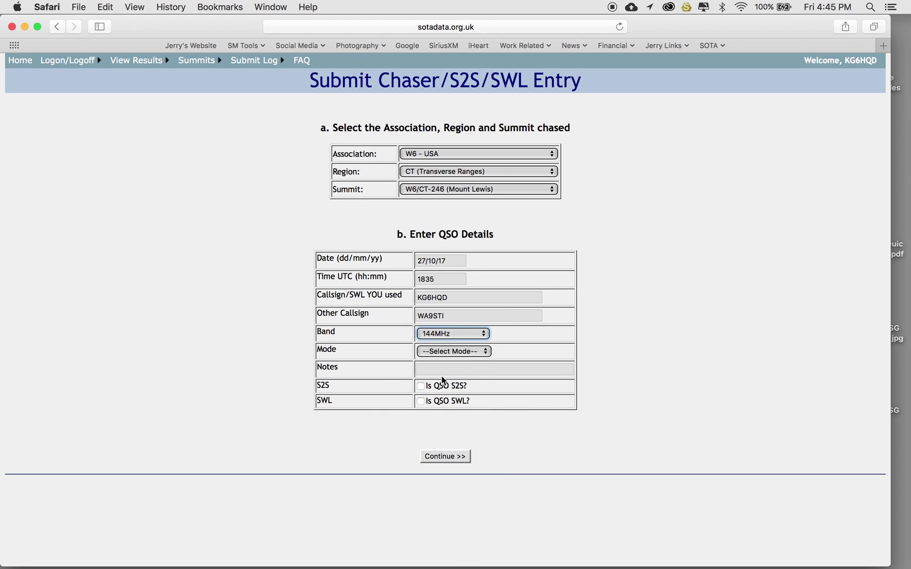
left_click(441, 350)
left_click(434, 390)
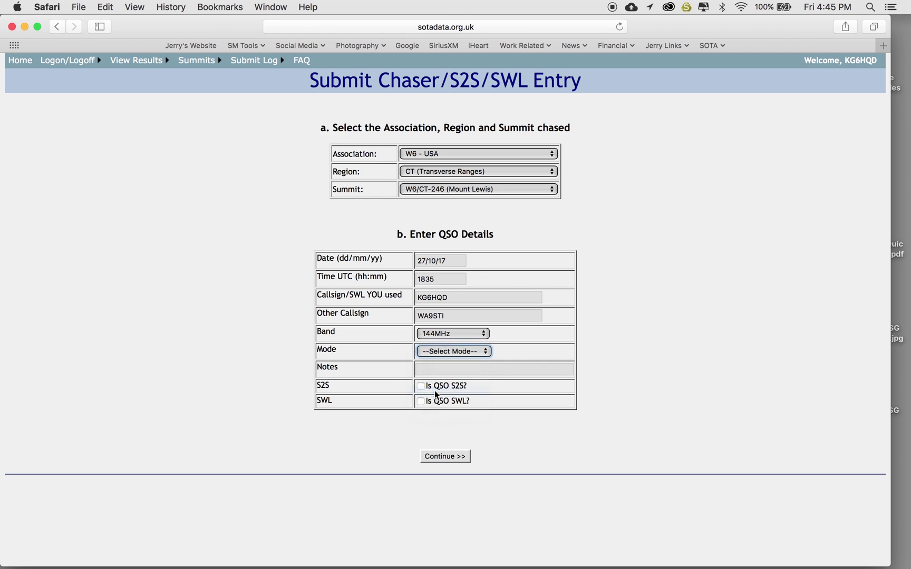
Step: Add notes 55/57 and mark the contact as summit-to-summit
left_click(433, 367)
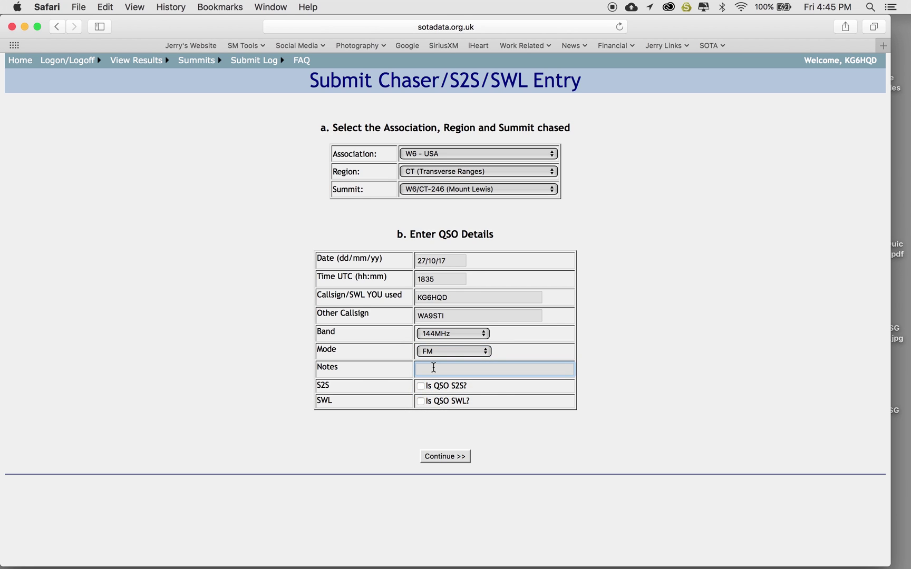
type("55/57")
left_click(445, 389)
left_click(420, 386)
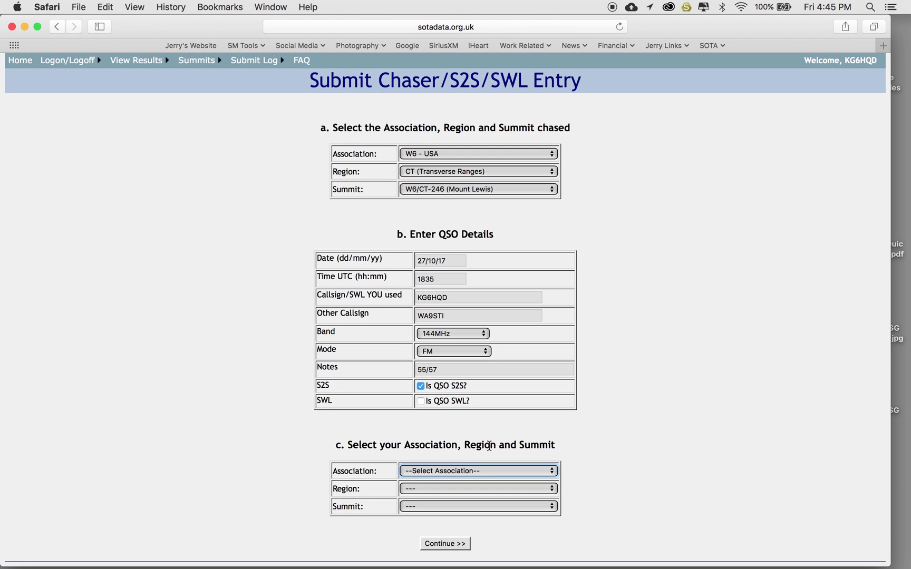
Step: Set your own summit to W6/CT-021 (Vetter Mountain) under W6 - USA, CT (Transverse Ranges)
left_click(467, 472)
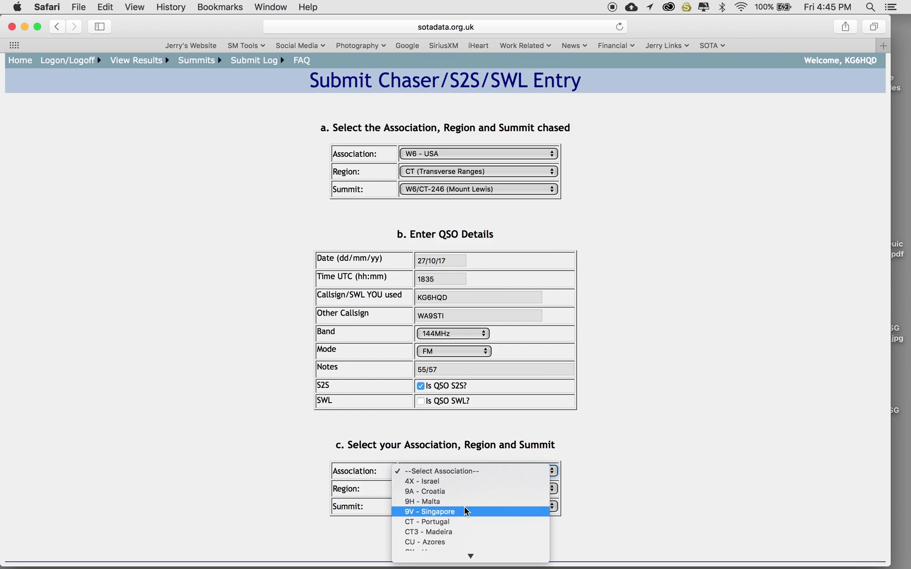
scroll(463, 507, "down", 10)
scroll(464, 506, "down", 20)
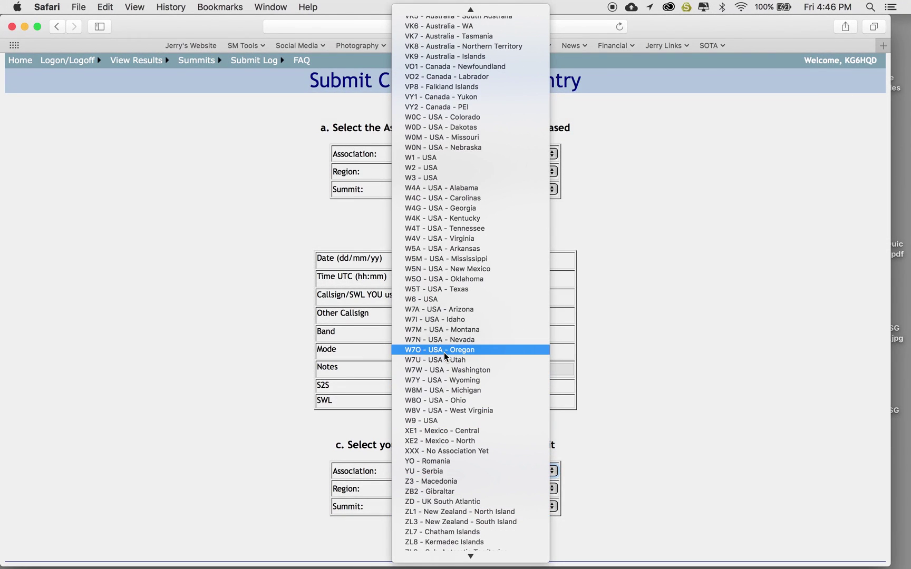
left_click(437, 299)
left_click(420, 488)
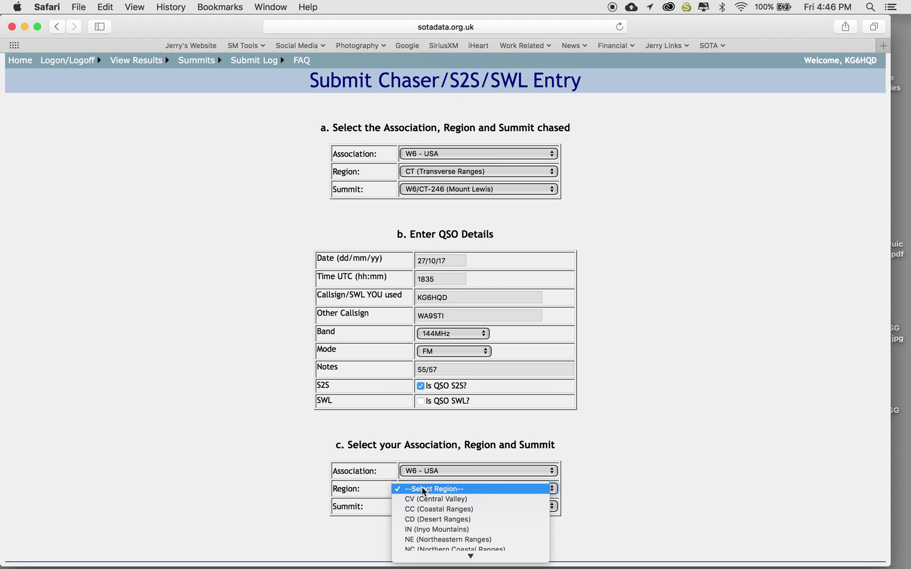
scroll(422, 486, "down", 3)
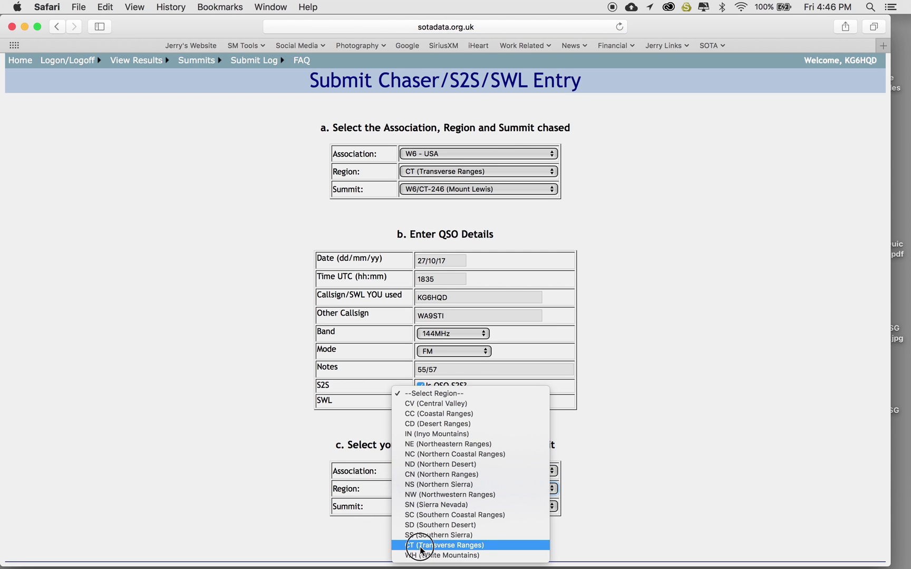
left_click(422, 545)
left_click(428, 507)
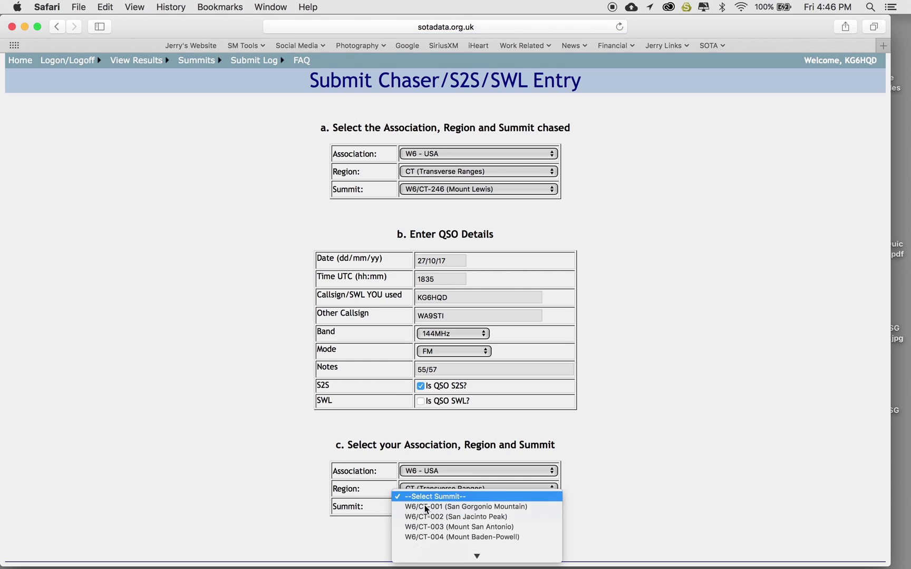
scroll(425, 506, "down", 5)
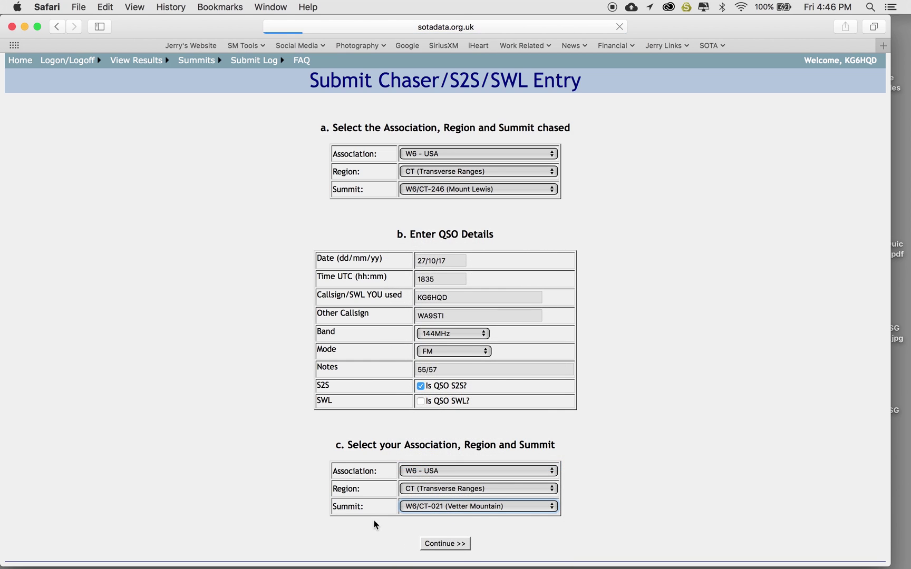
left_click(442, 543)
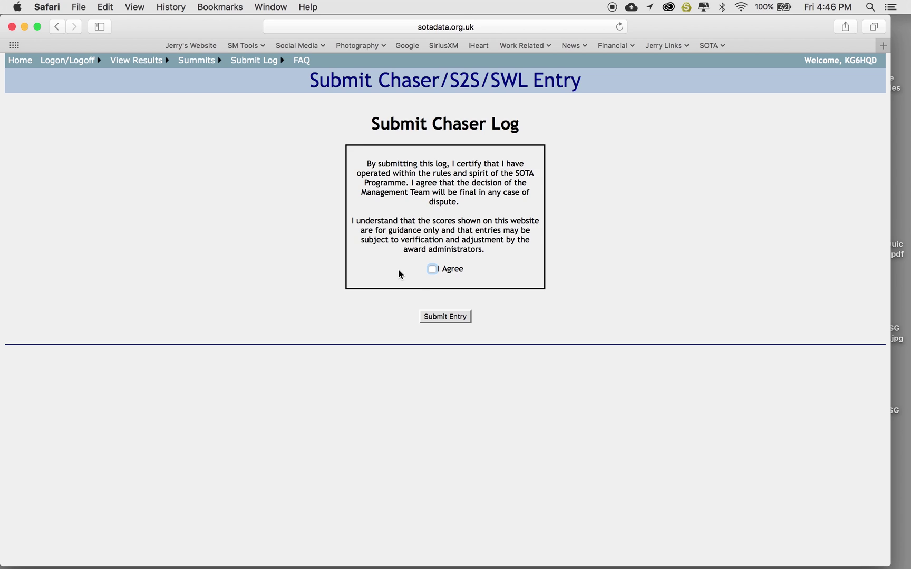
Step: Agree to the terms, submit the S2S entry (total now 102 S2S points), and return home
left_click(432, 270)
left_click(435, 318)
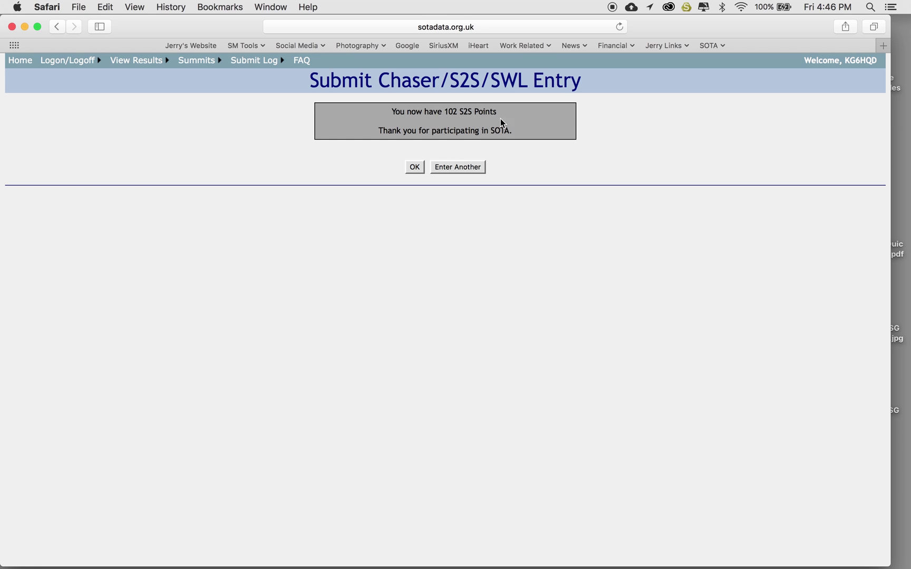
left_click(415, 167)
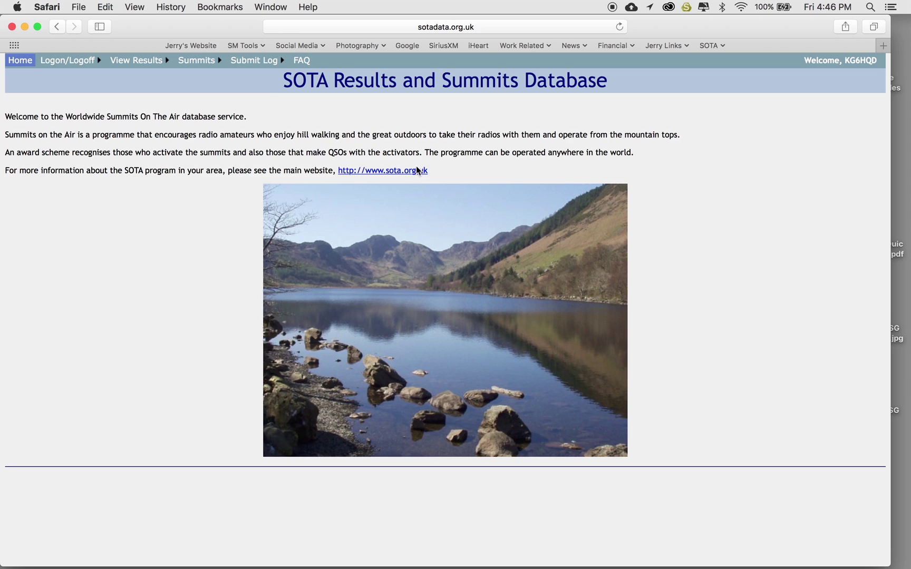
mouse_move(252, 59)
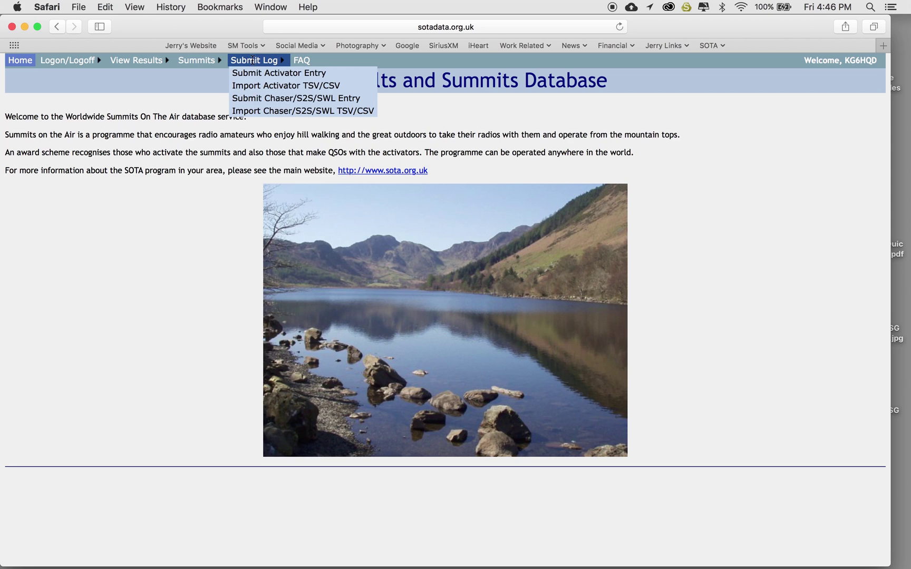